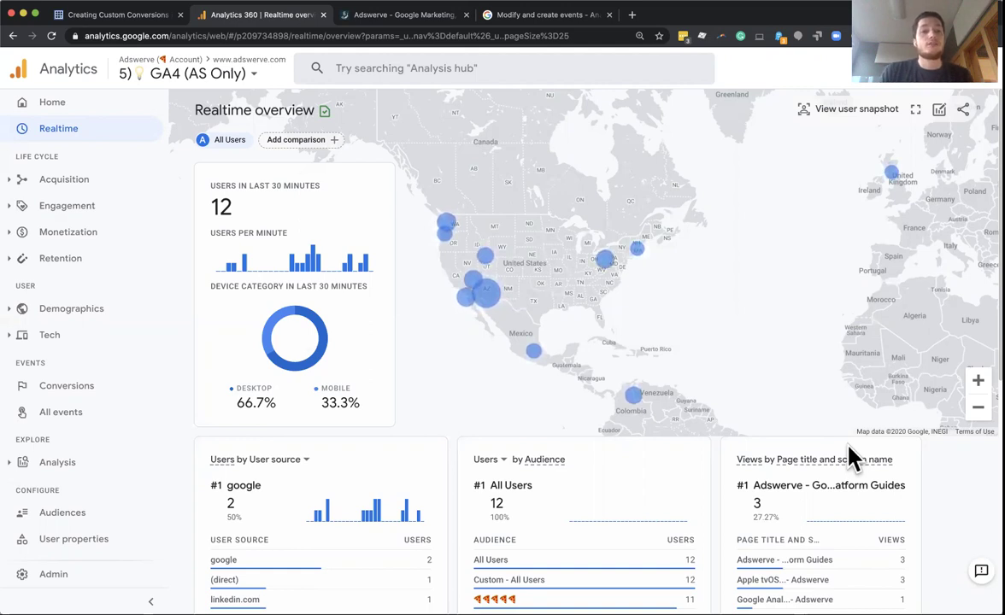
Review the list of conversion events and mark file_download as a conversion among all existing events.
click(72, 395)
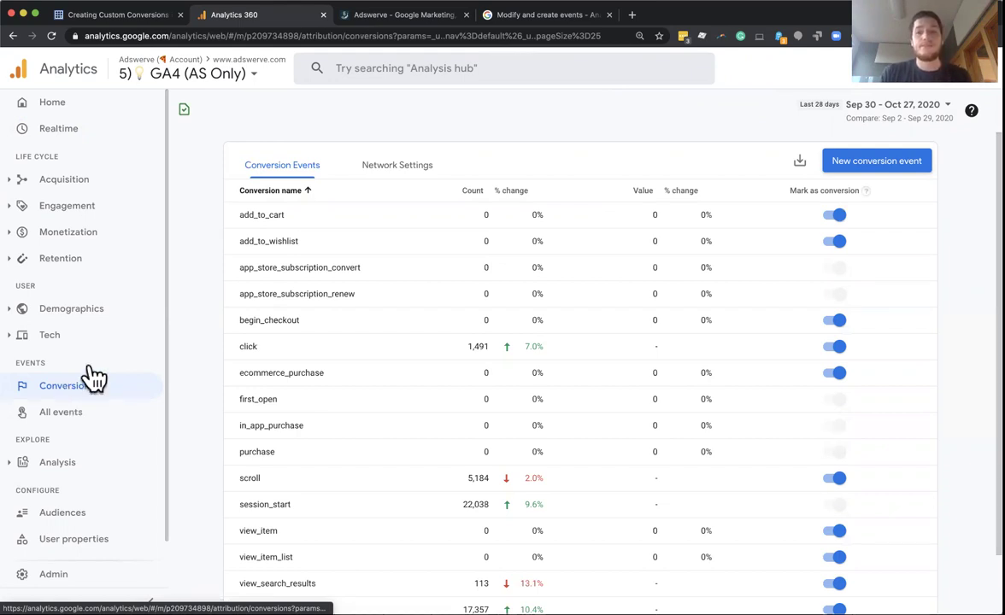
scroll(521, 251, down, 1)
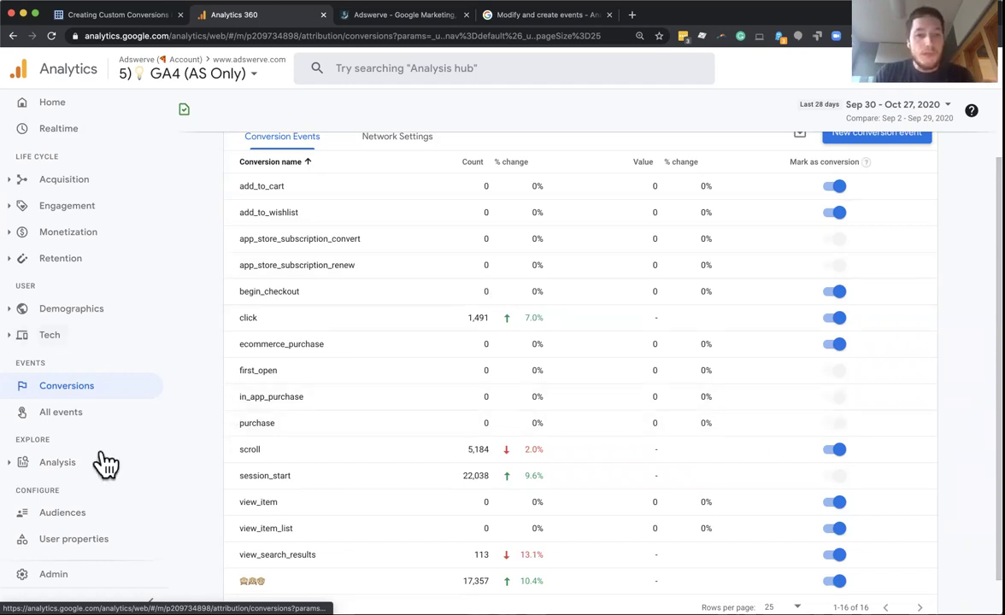
click(84, 417)
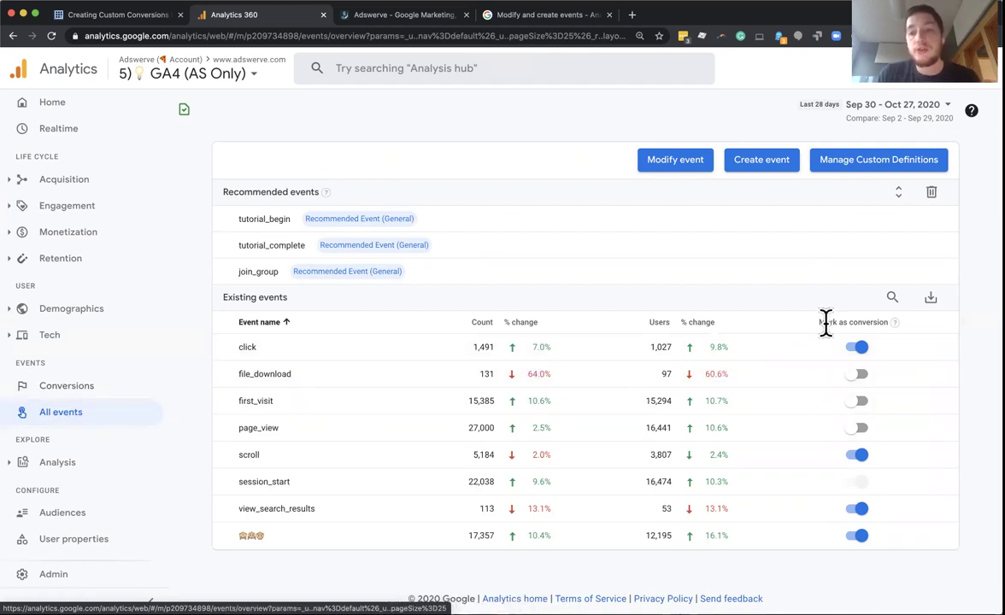
mouse_move(869, 322)
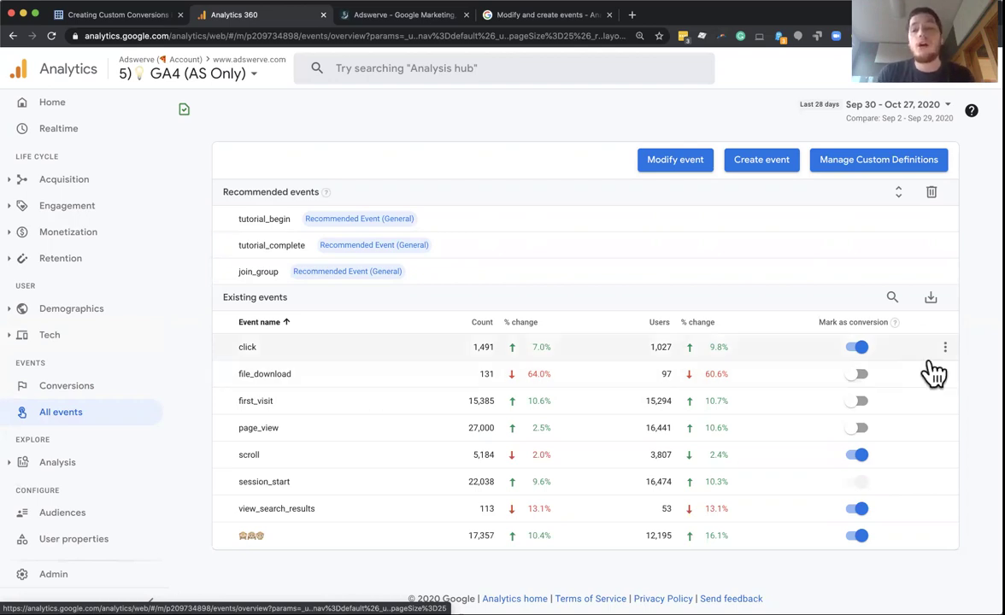
click(858, 373)
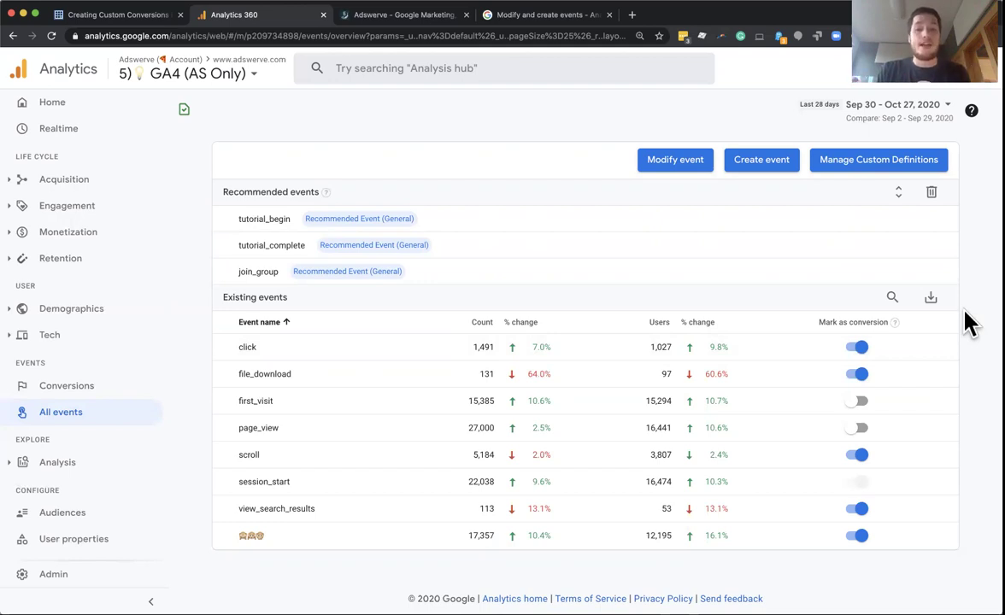
click(858, 374)
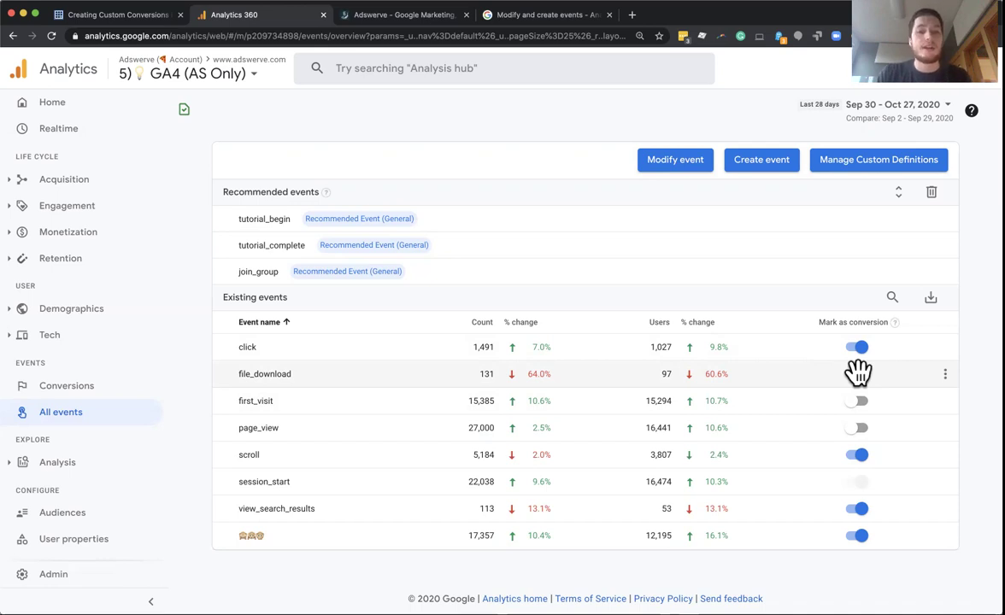
click(857, 374)
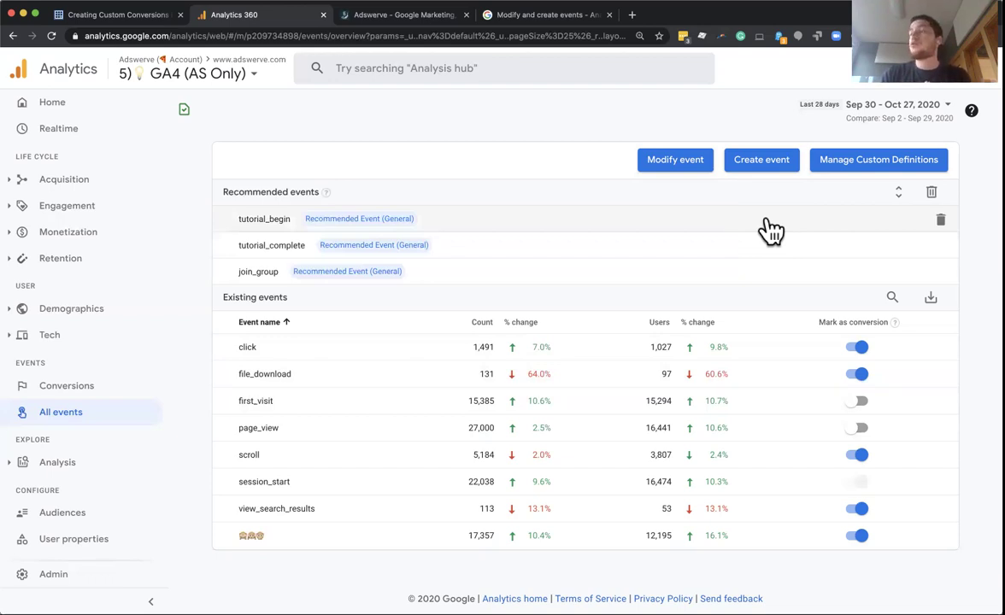
Switch to the Adswerve website and open the blog post on Apple tvOS tracking from its blog resources.
click(419, 17)
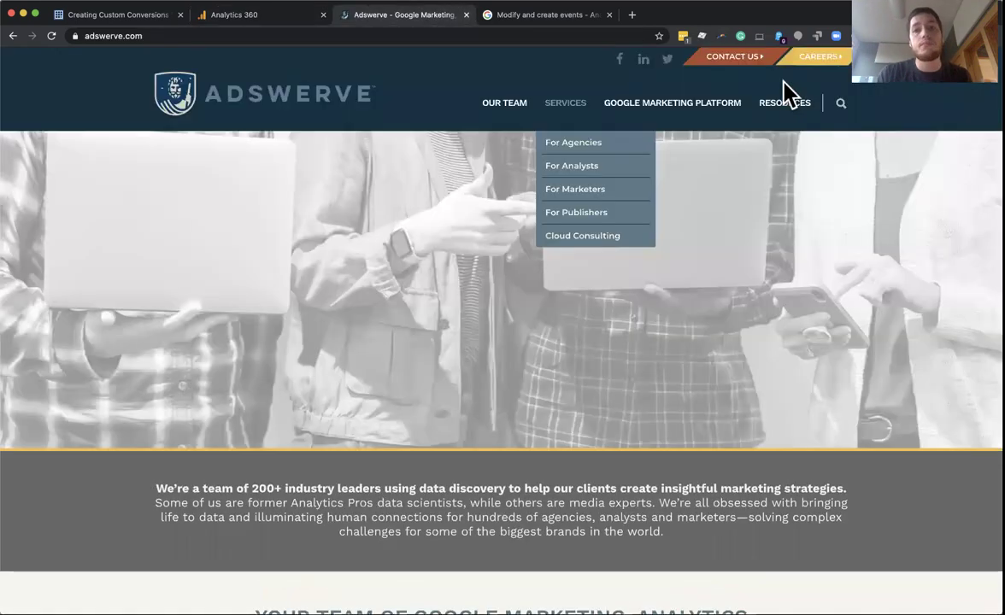
mouse_move(784, 101)
click(772, 168)
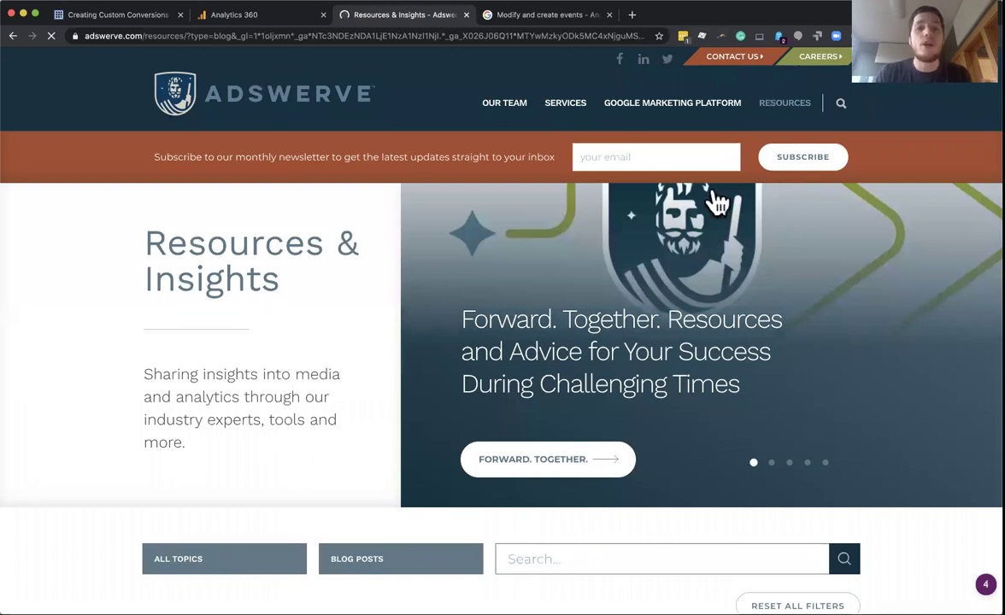
scroll(547, 316, down, 5)
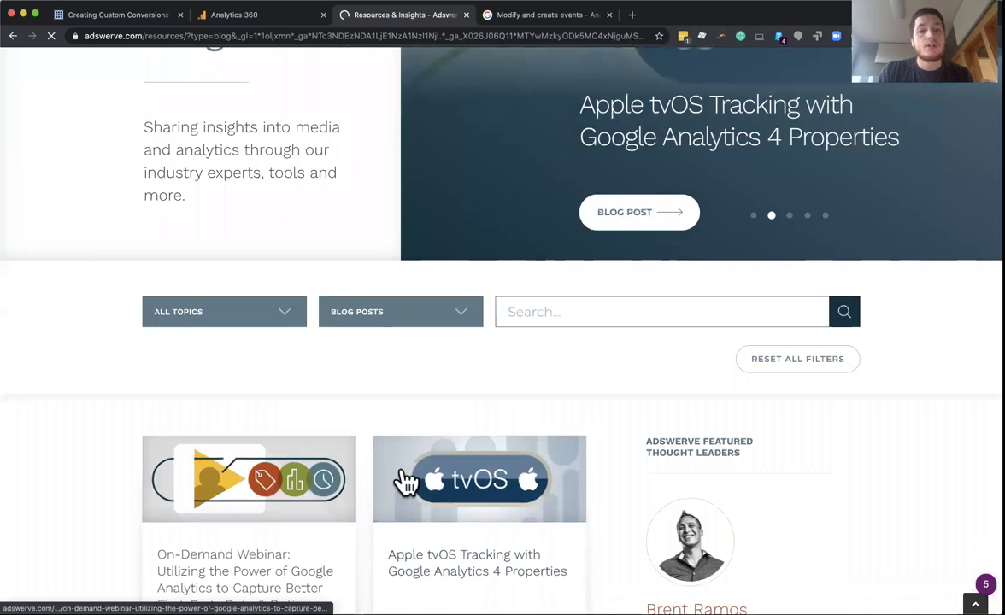
click(408, 483)
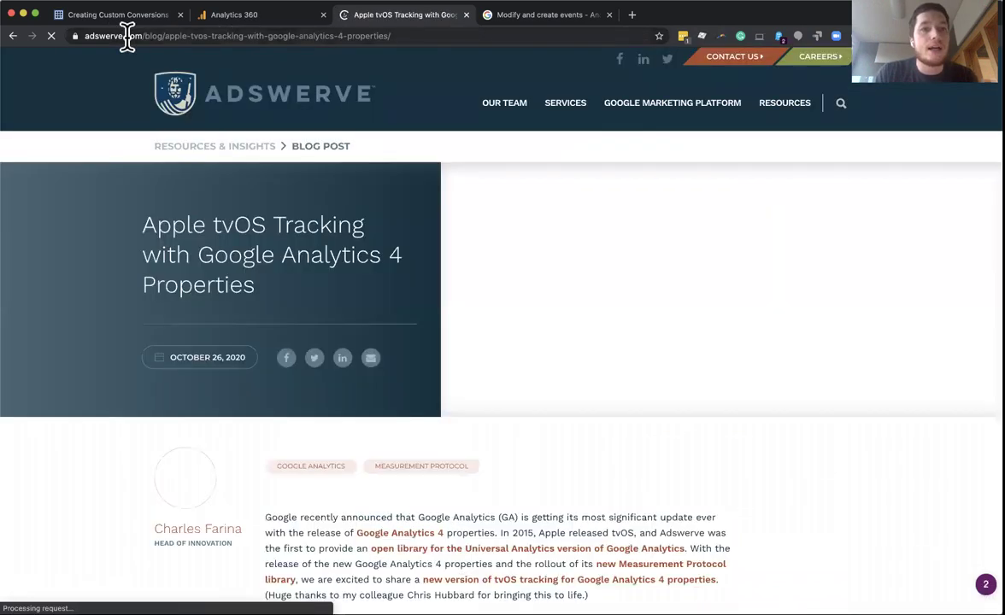
click(165, 36)
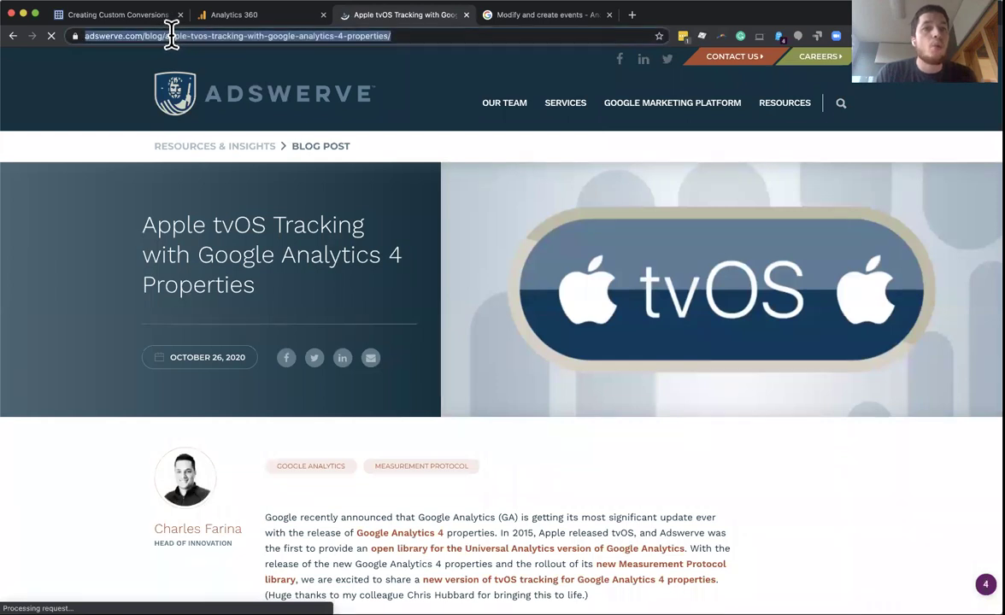
click(193, 35)
shift+click(65, 36)
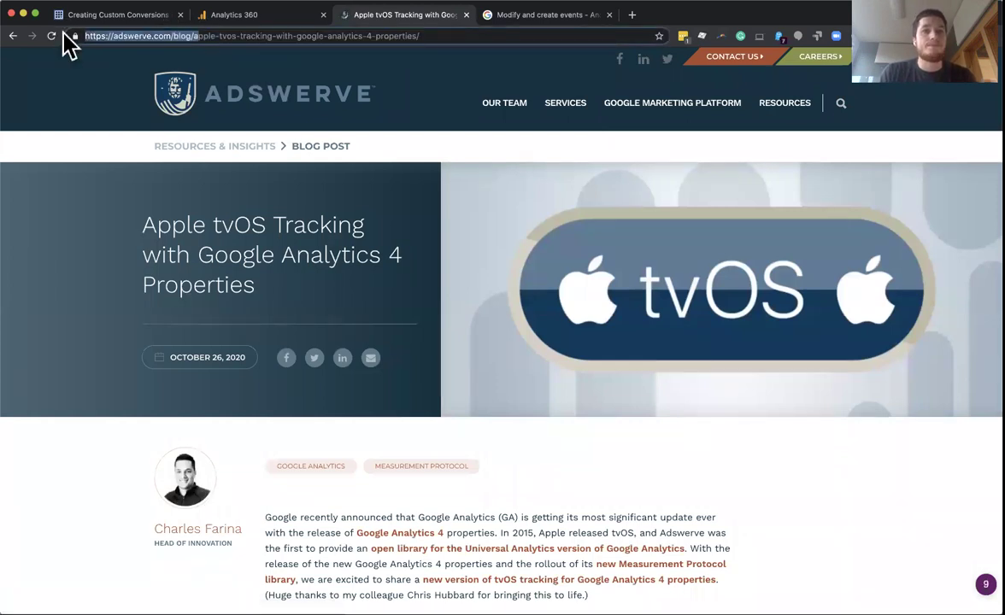
Return to Analytics and start a new custom event named blog_view.
click(229, 19)
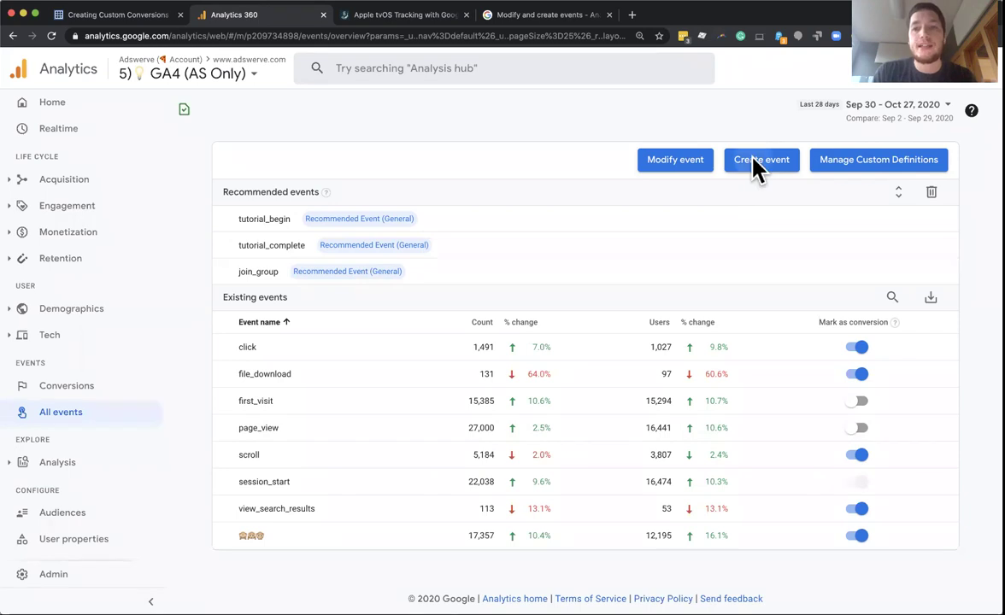
click(756, 163)
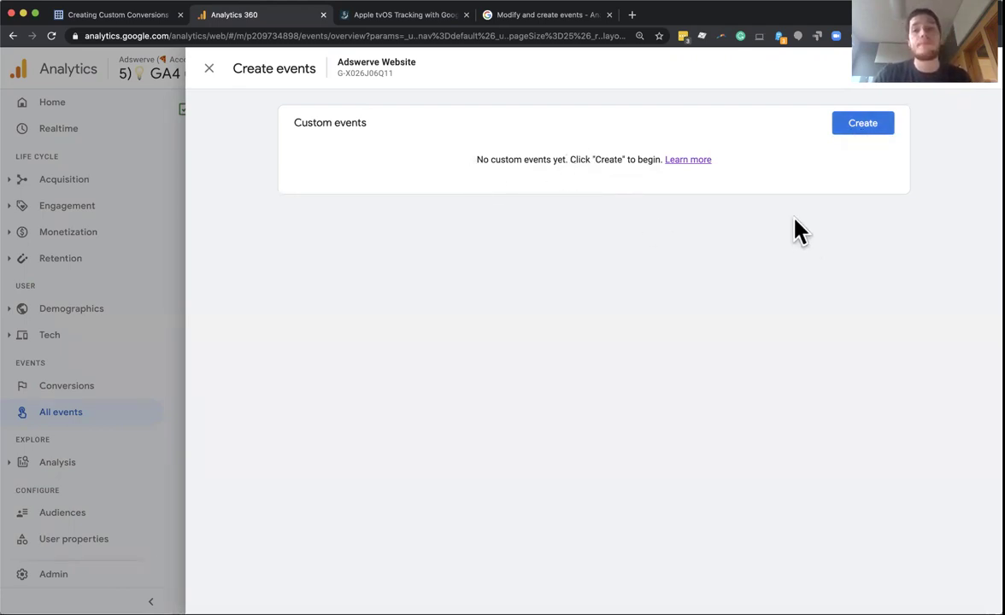
click(868, 128)
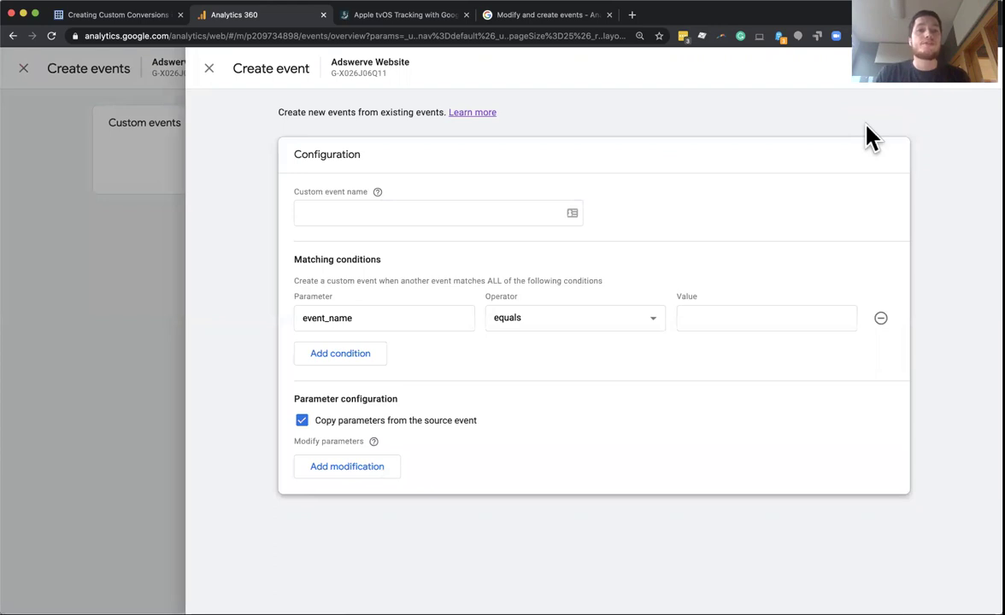
click(353, 214)
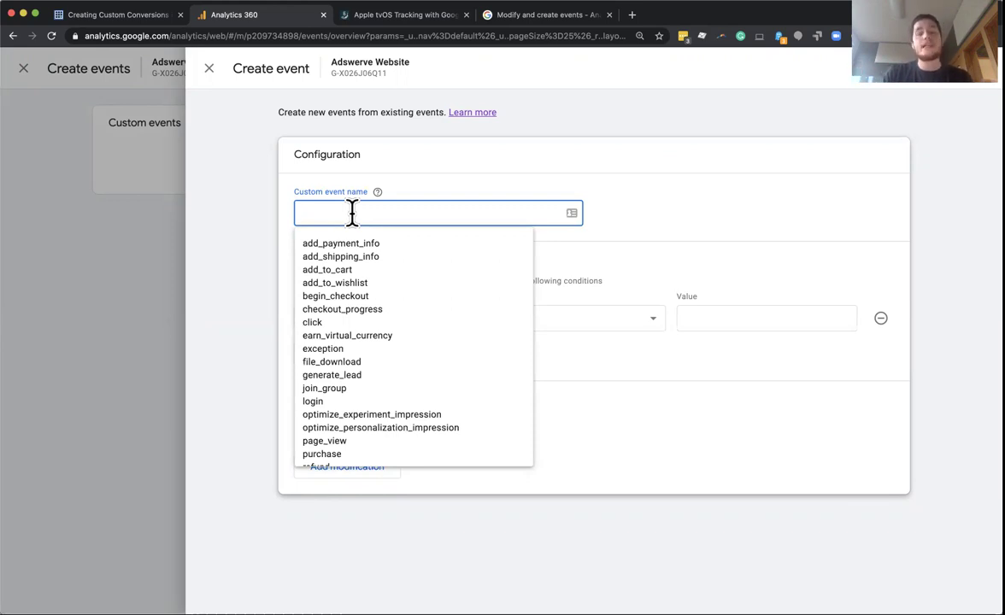
text(blog_)
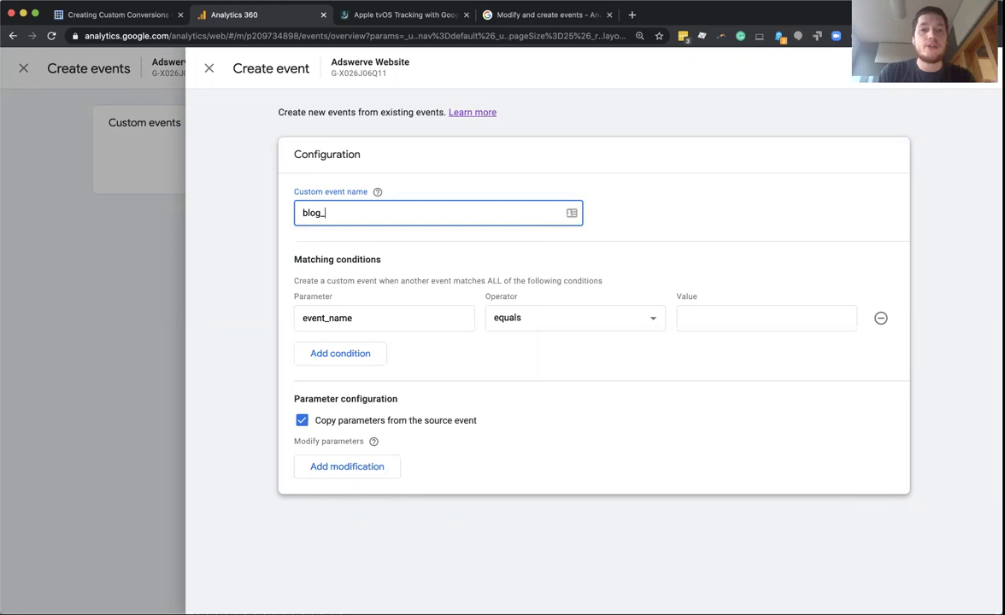
text(view)
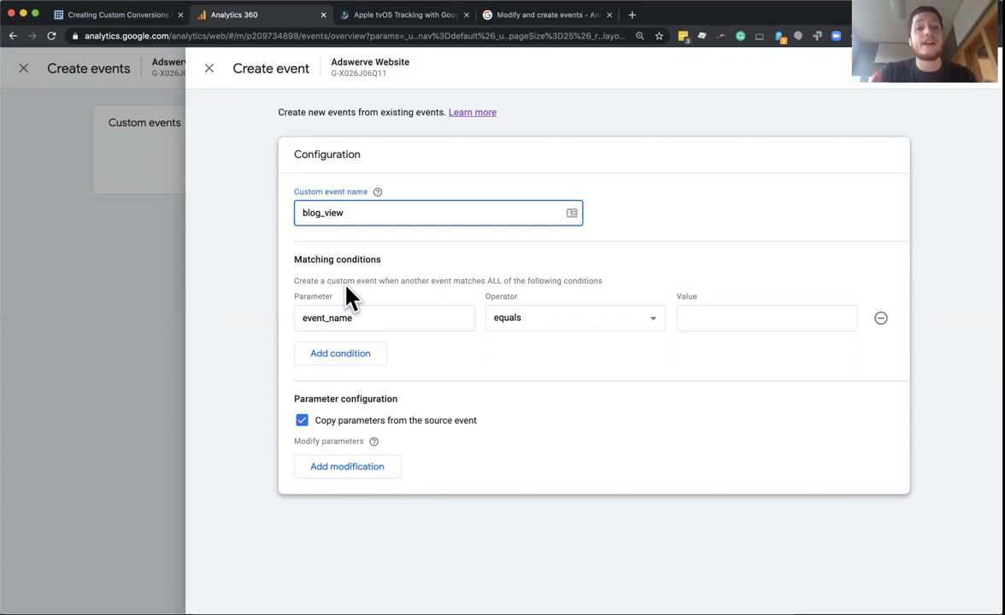
Set the parameter of the blog_view event's matching condition to page_location.
click(341, 319)
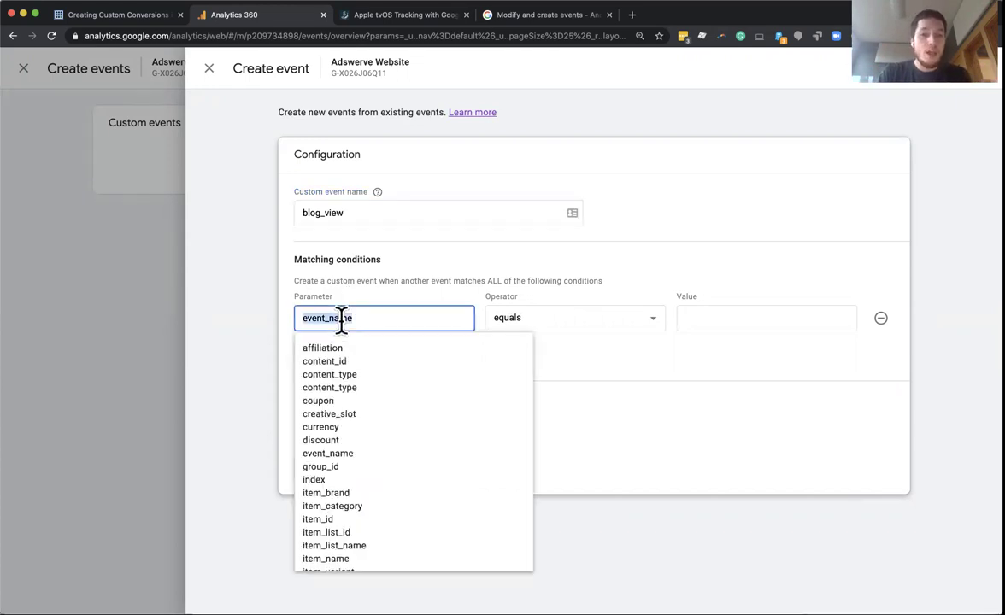
scroll(352, 393, down, 3)
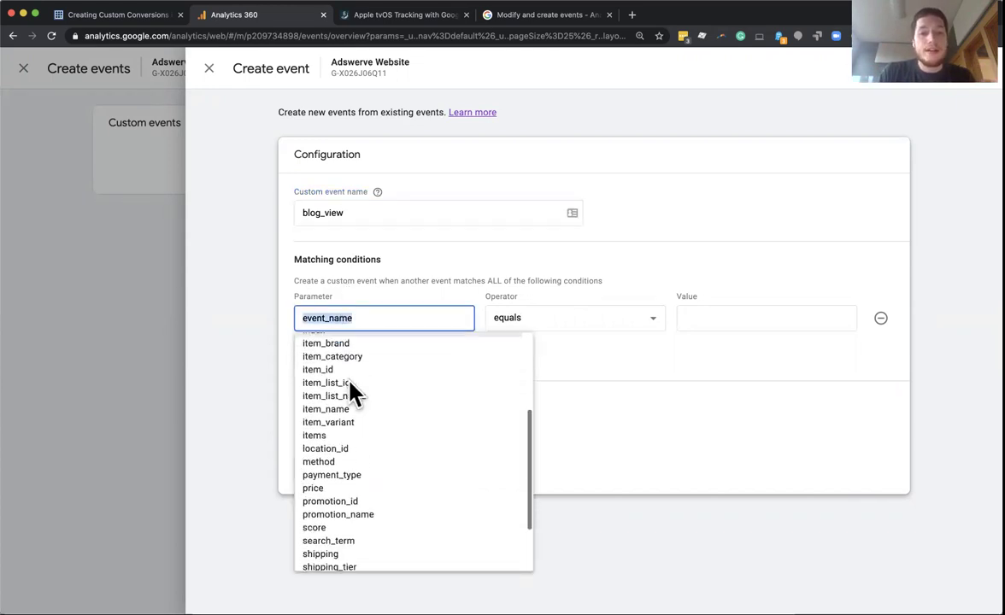
scroll(352, 394, down, 1)
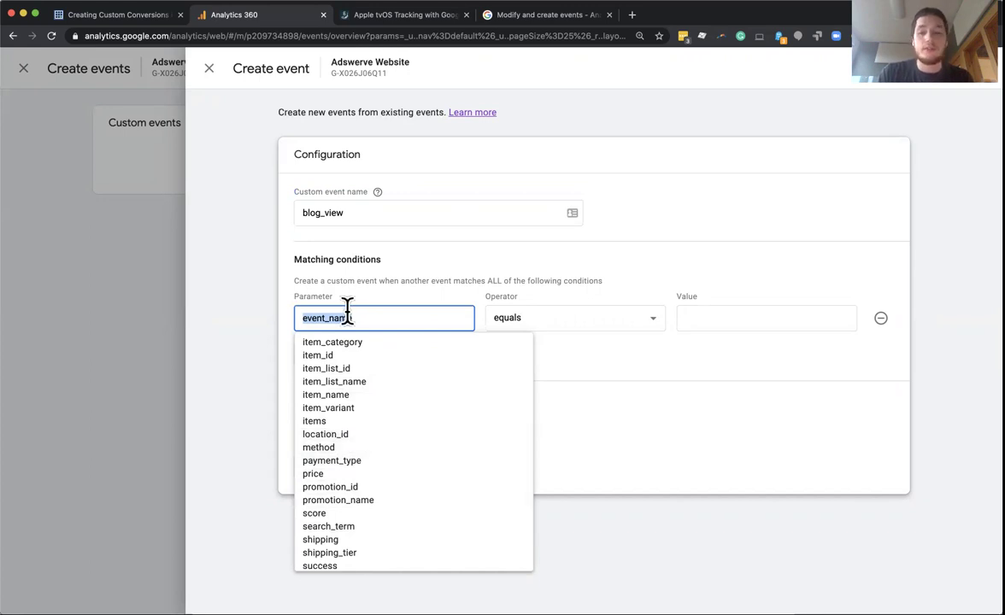
text(pa)
key(BackSpace)
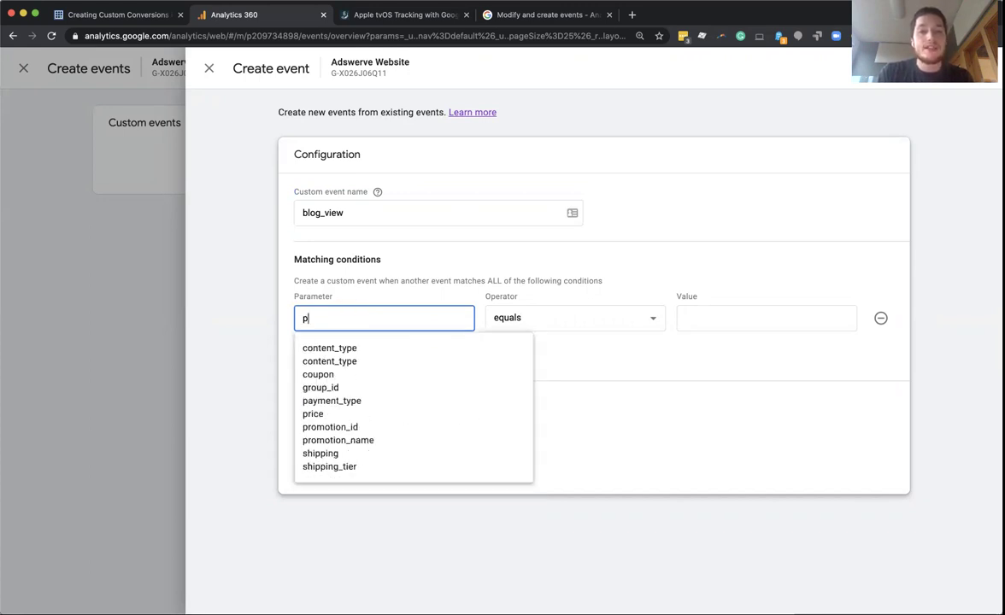
text(age_location)
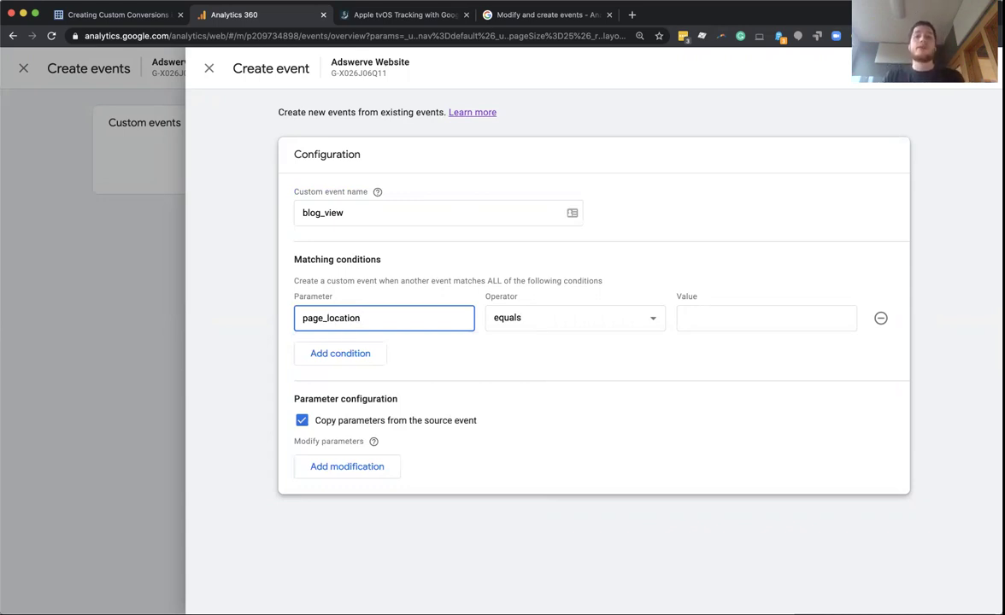
Make the condition match when page_location contains adswerve.com/blog and save the custom event.
click(519, 329)
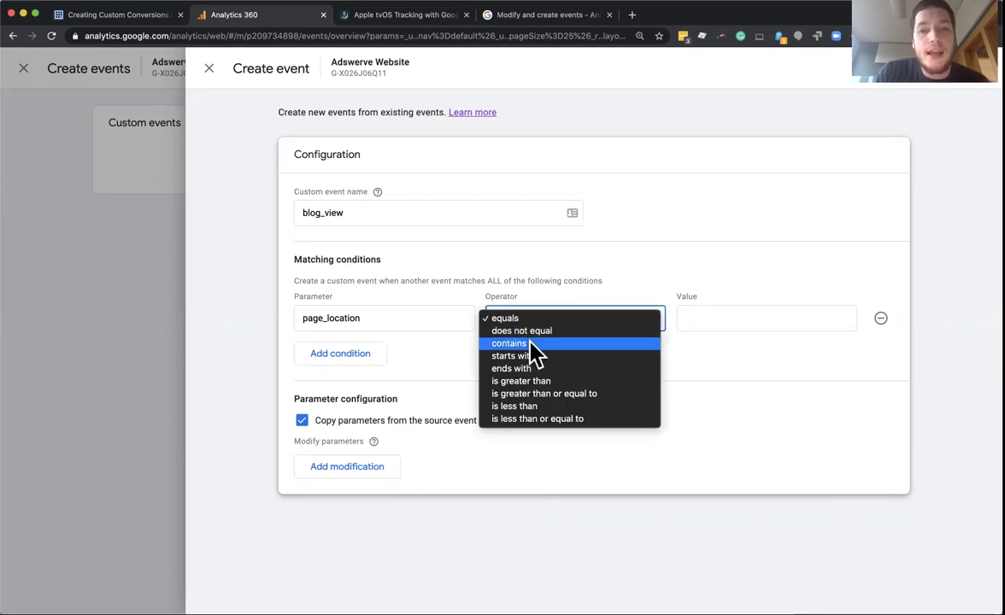
click(535, 346)
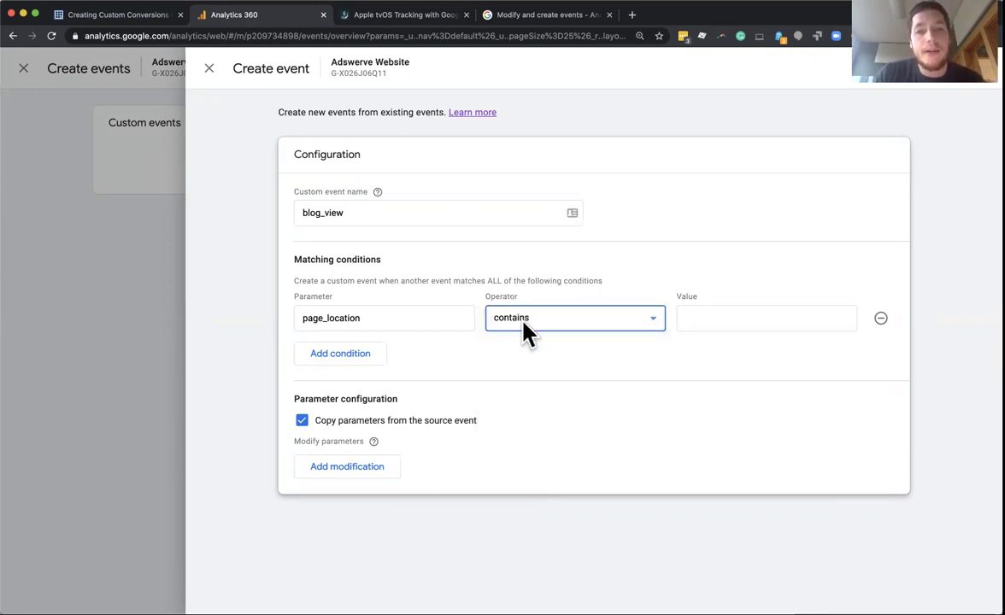
click(703, 318)
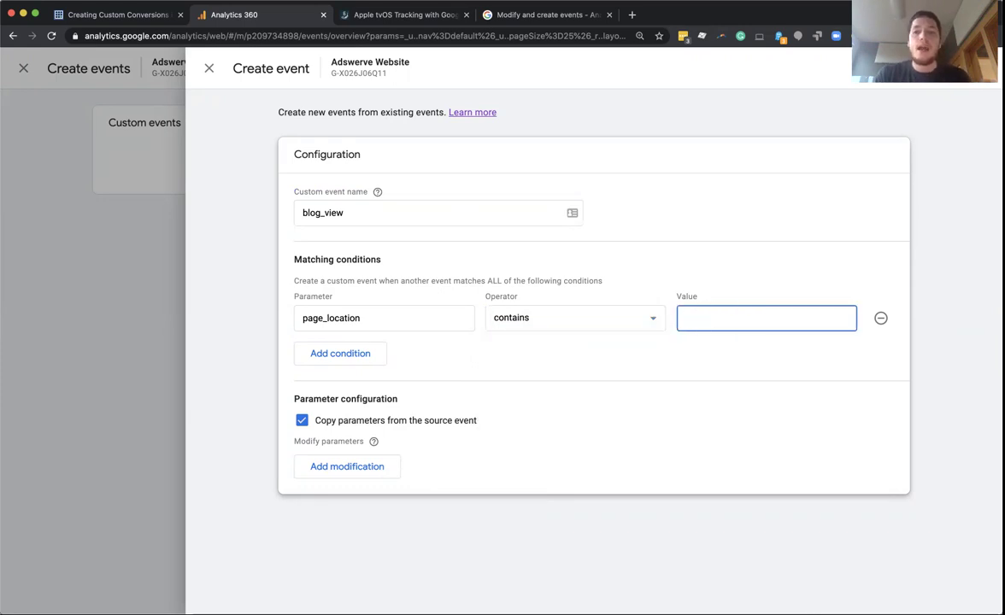
text(adswerve.)
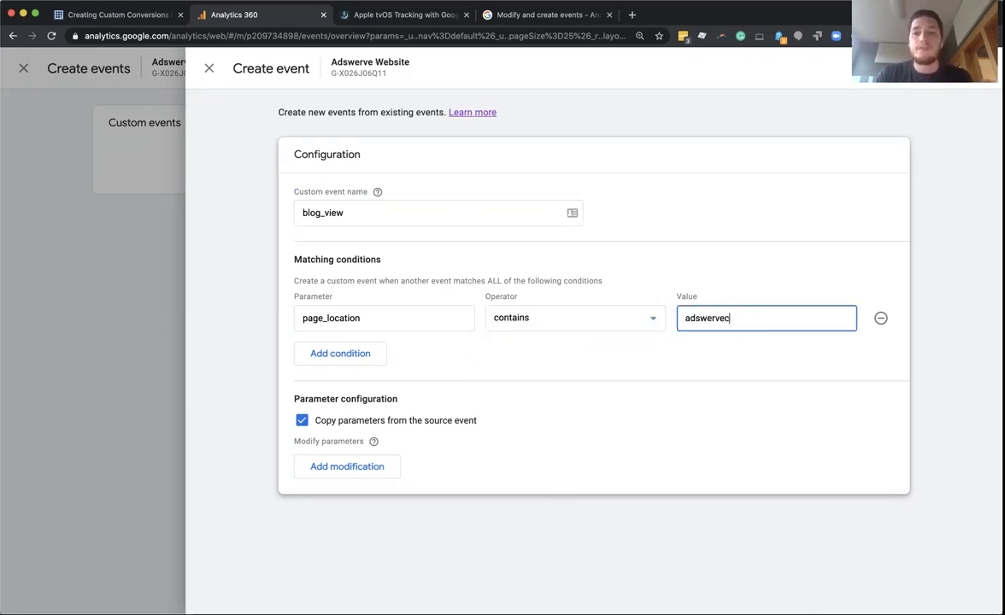
text(com/blog)
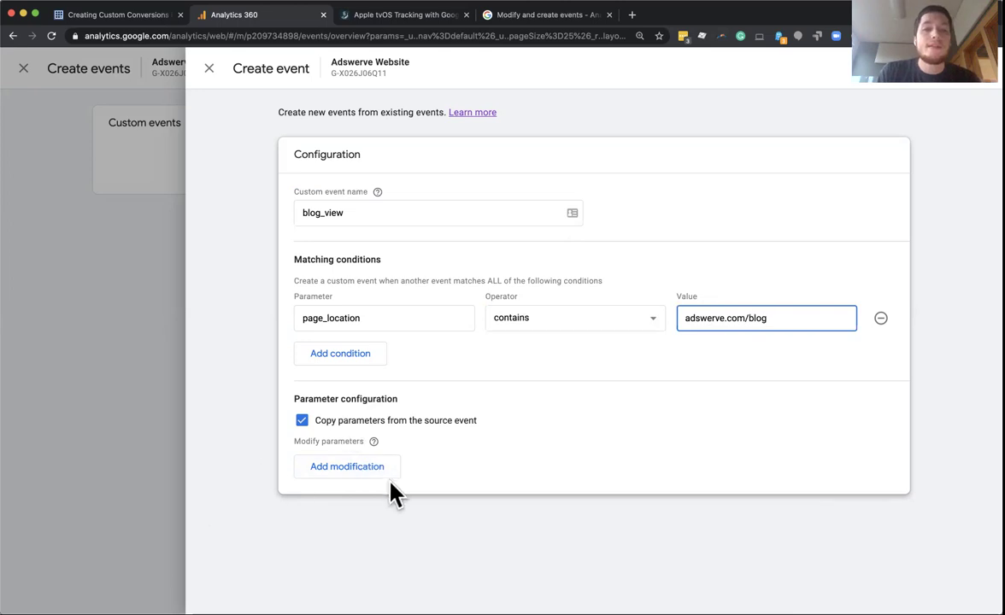
click(374, 441)
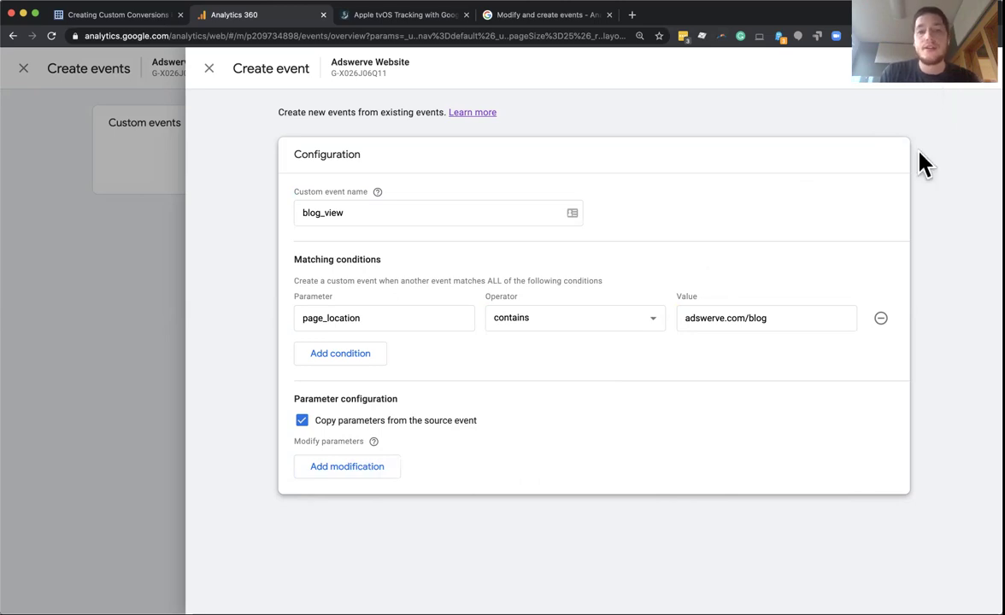
click(958, 89)
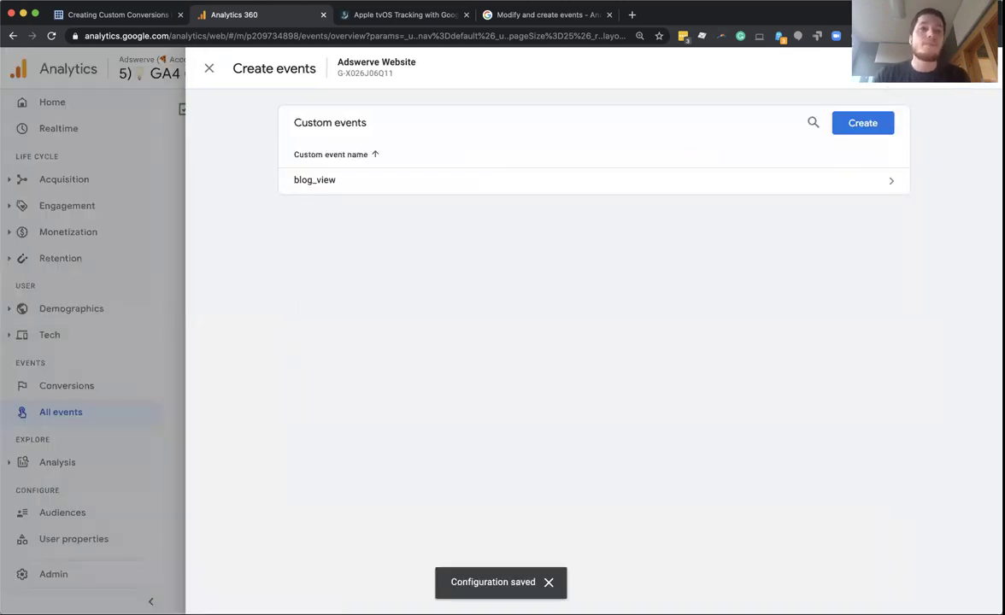
Open a new incognito window and bring up the Realtime overview report in Analytics.
click(94, 1)
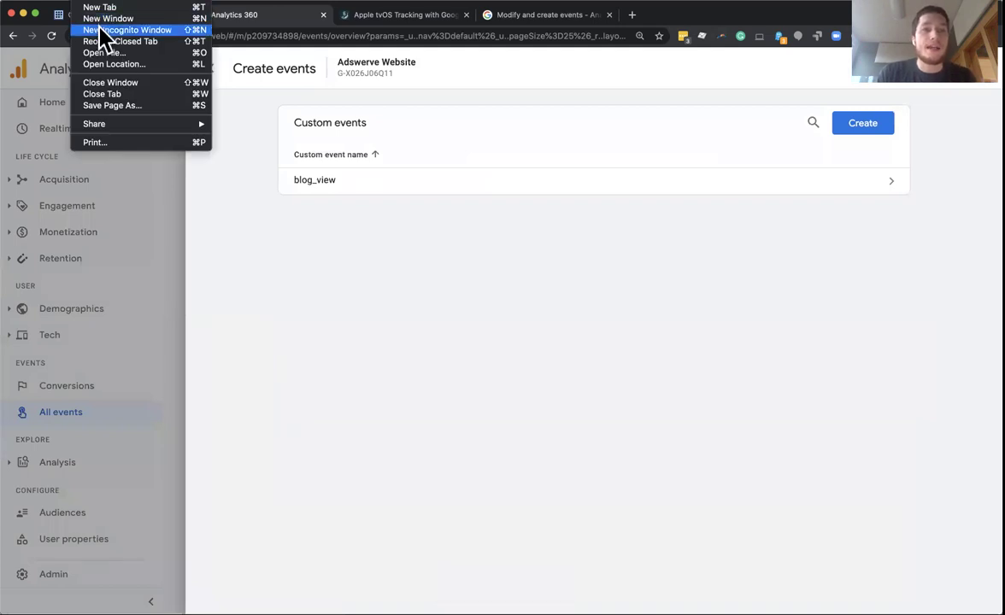
click(295, 96)
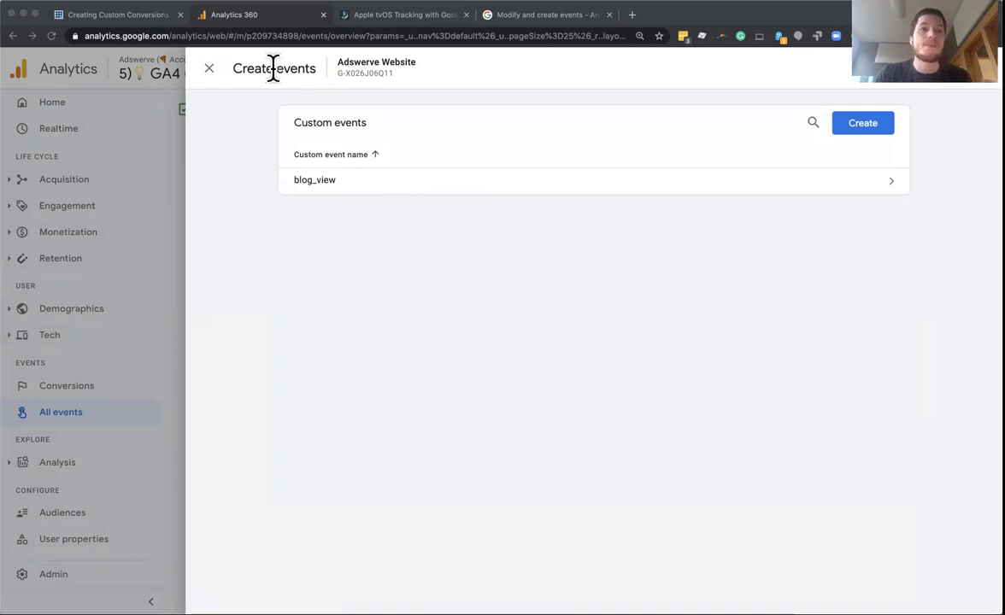
click(12, 19)
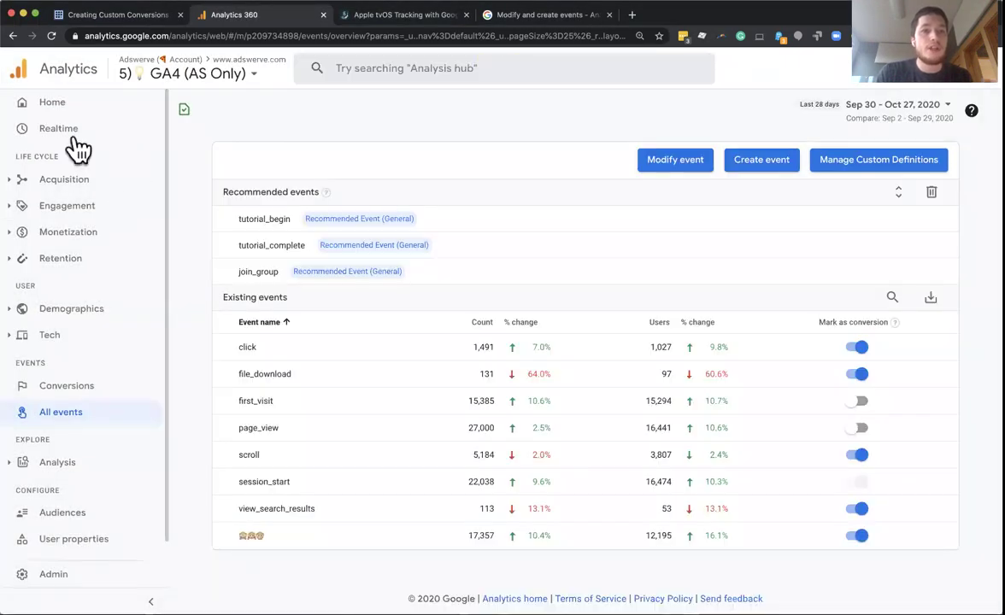
click(71, 135)
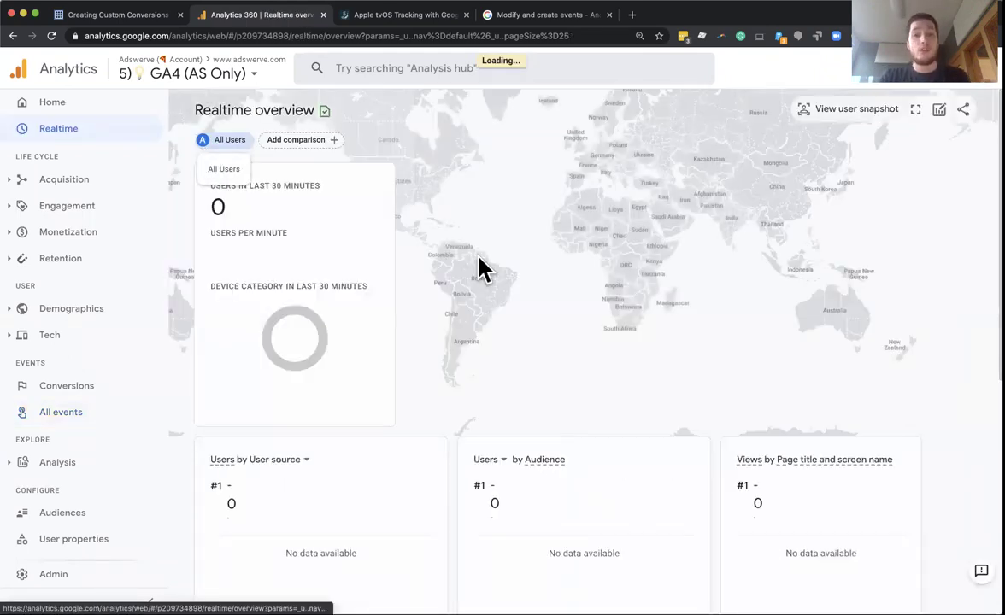
Check the Event count by Event name card in the Realtime overview for the blog_view event.
scroll(494, 266, down, 1)
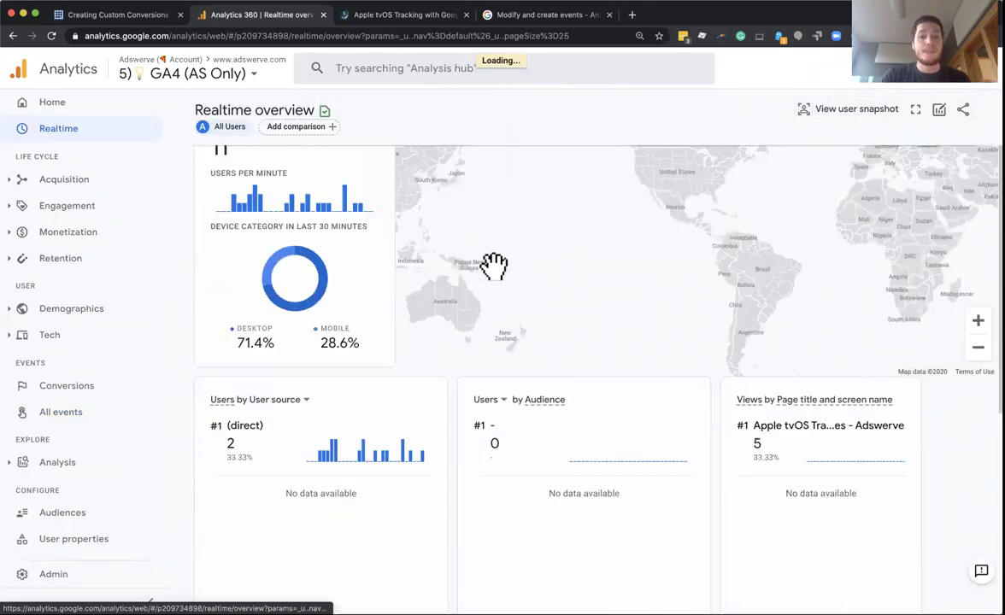
scroll(494, 266, down, 1)
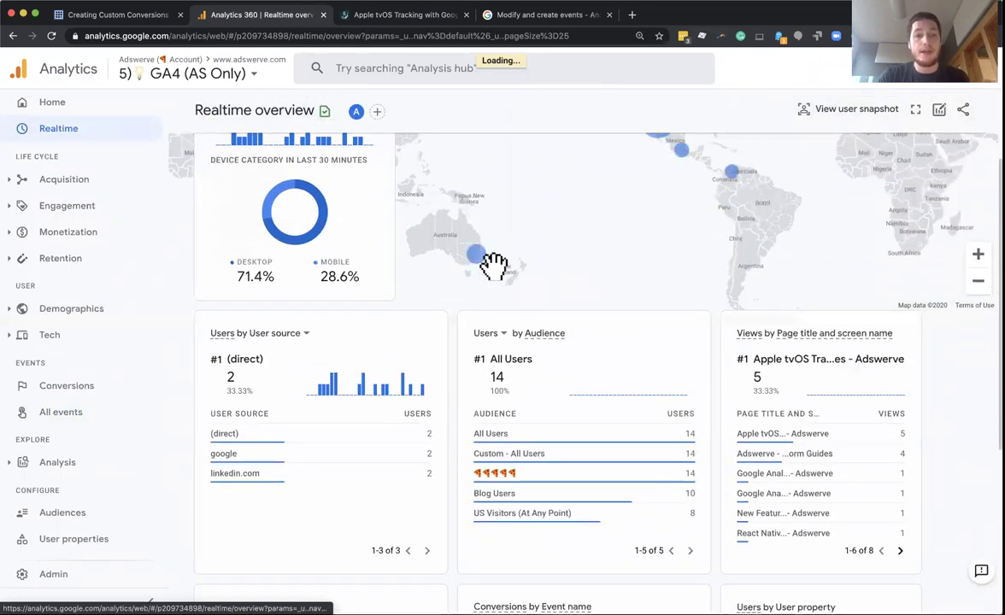
scroll(494, 266, down, 2)
scroll(494, 269, down, 1)
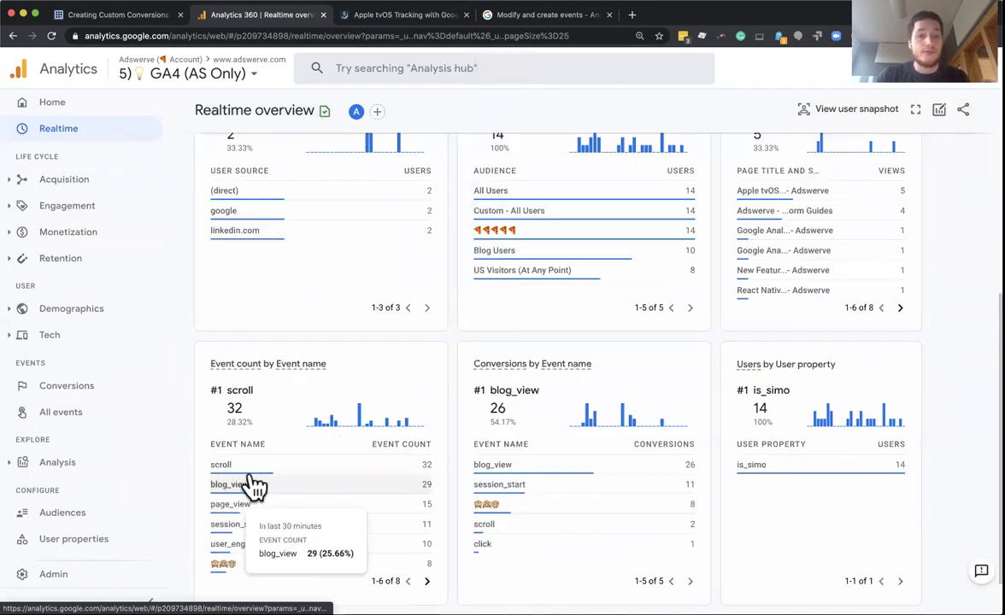
mouse_move(226, 496)
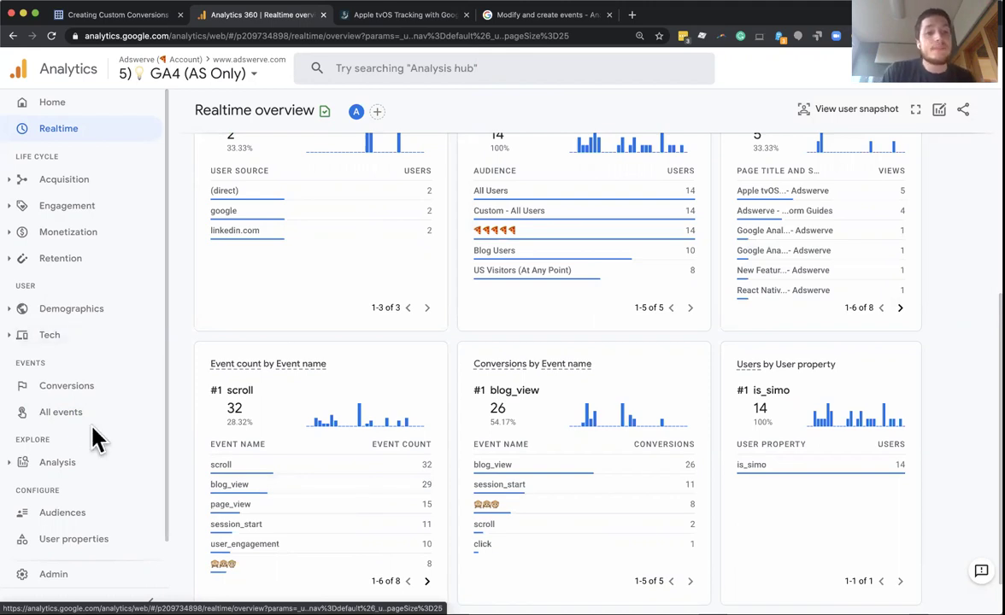
Create and save a new conversion event named blog_view in the property's conversion events.
click(68, 386)
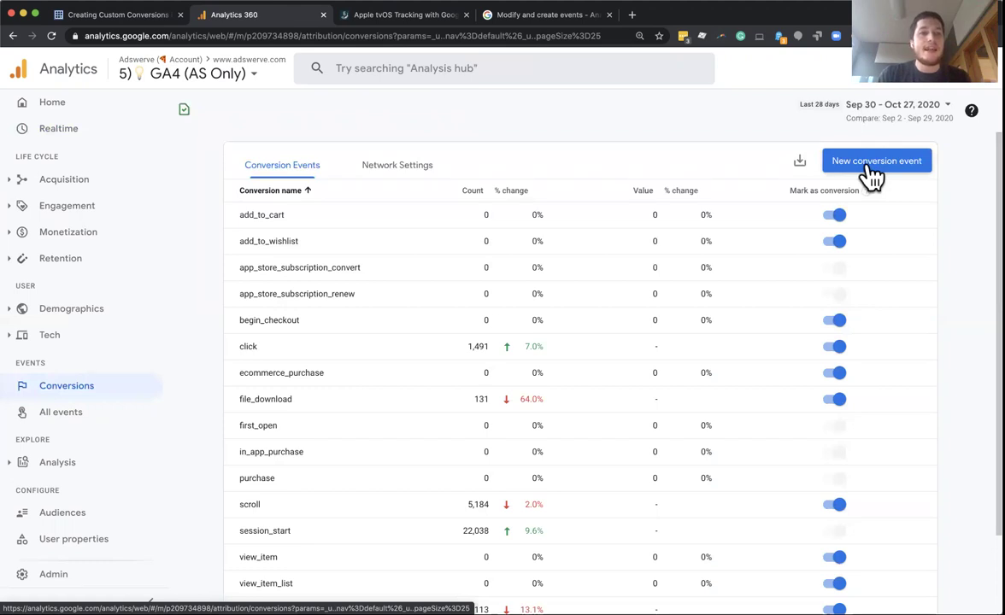
click(835, 319)
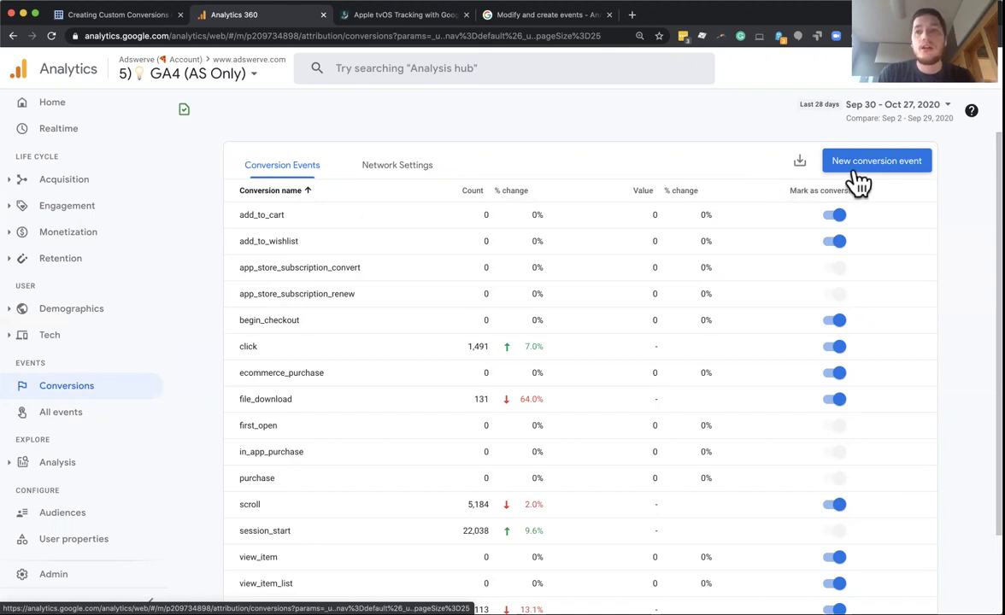
click(879, 167)
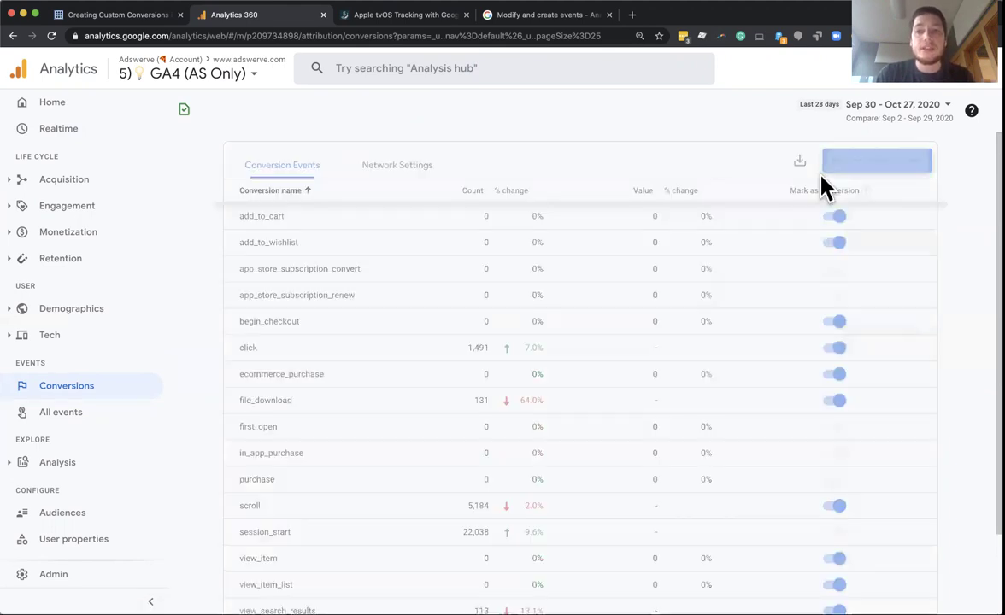
click(604, 242)
text(blog_view)
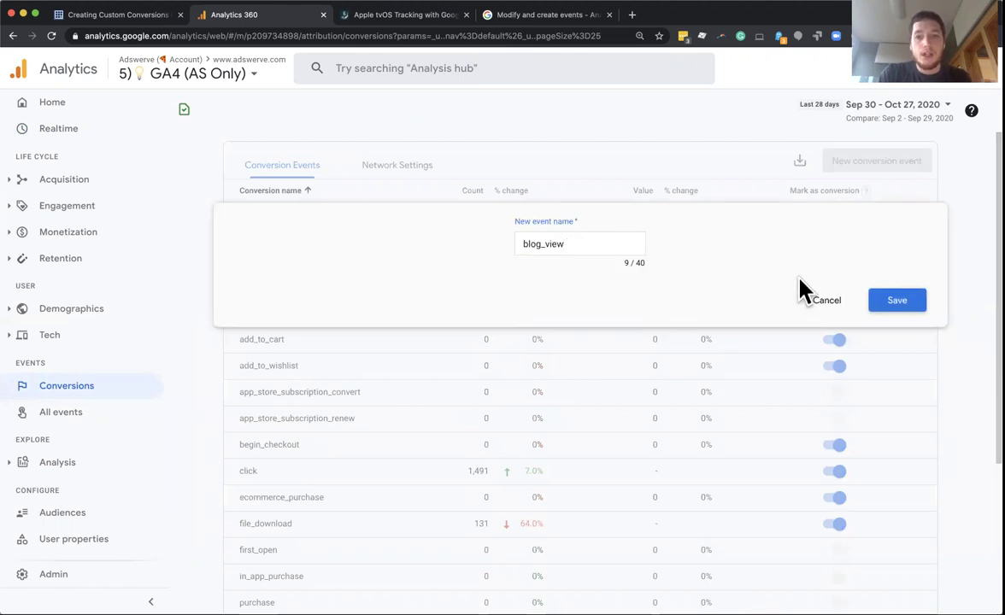
click(894, 308)
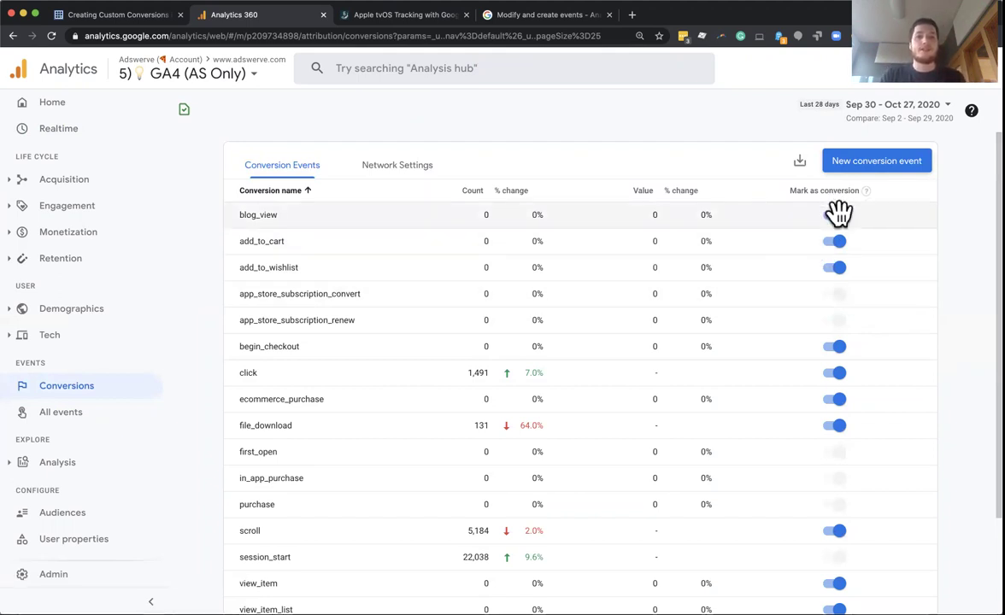
click(836, 214)
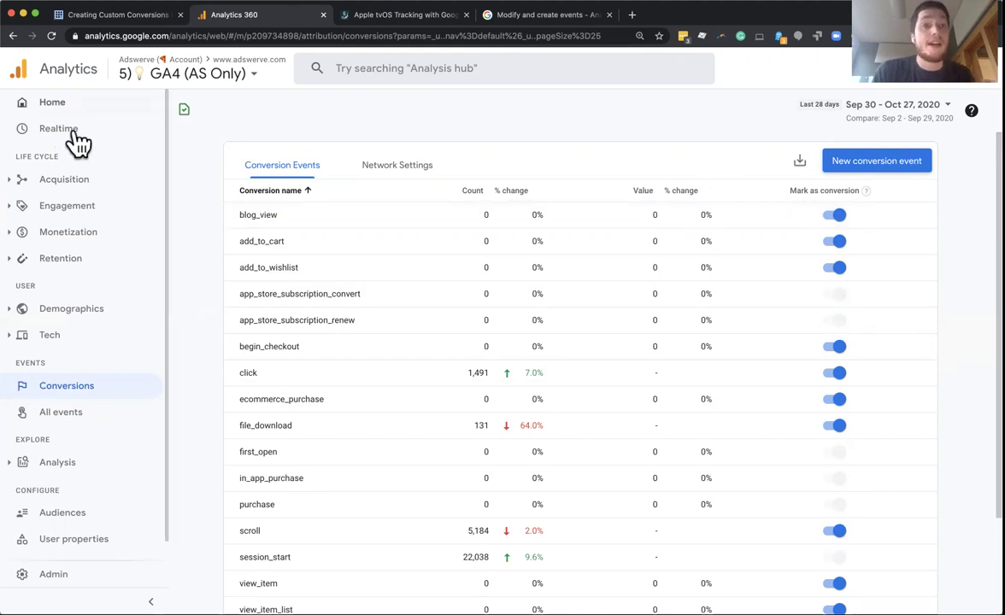
Return to the Realtime overview and check the Conversions by Event name card for blog_view.
click(72, 132)
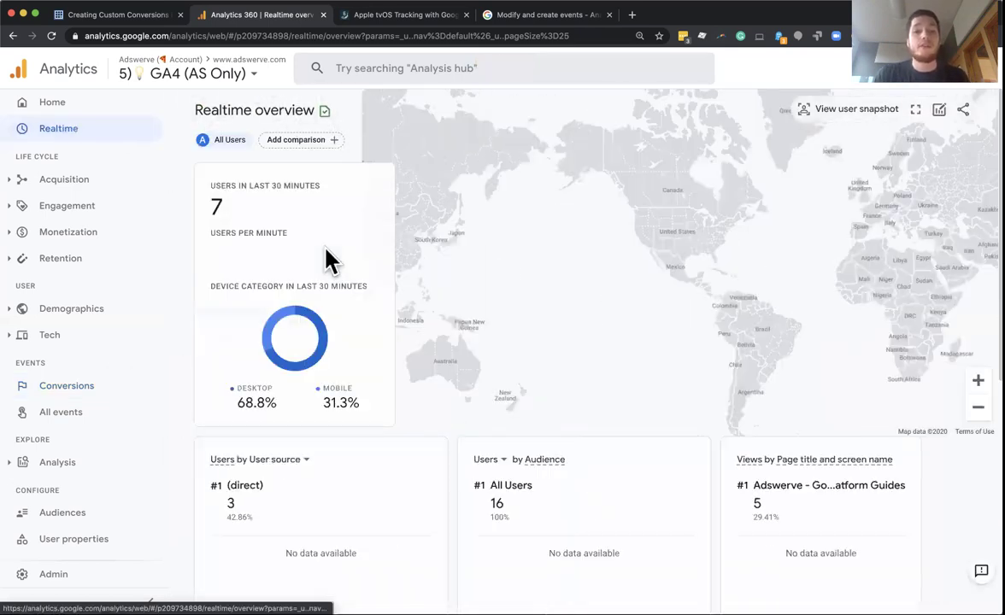
scroll(332, 258, down, 3)
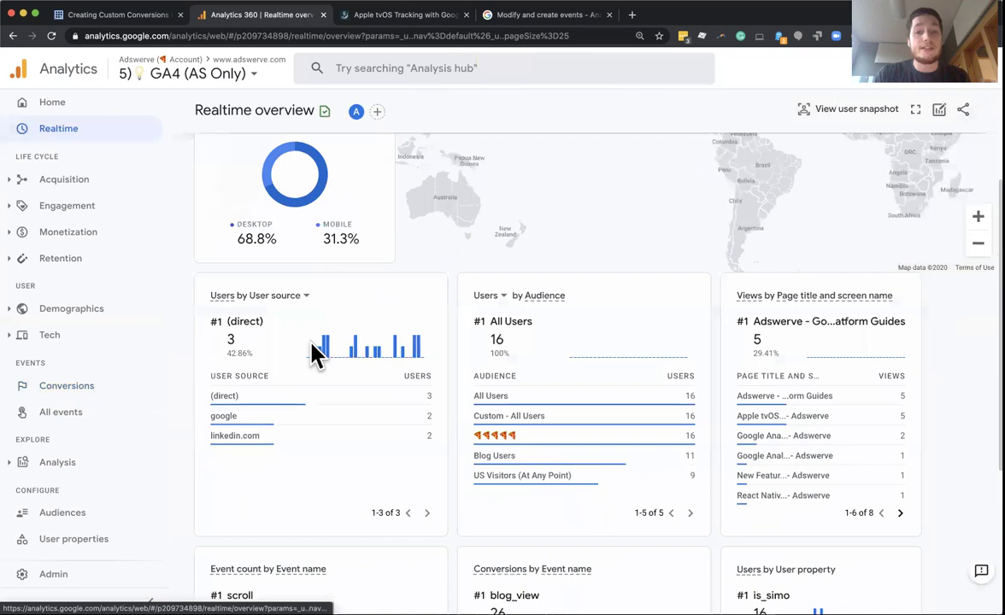
scroll(315, 350, down, 3)
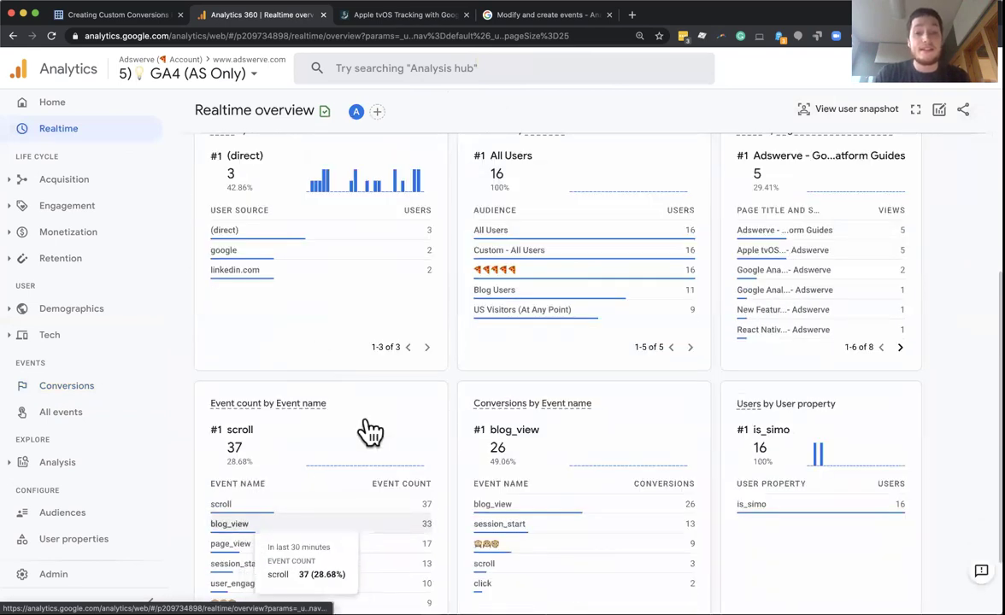
scroll(456, 355, down, 2)
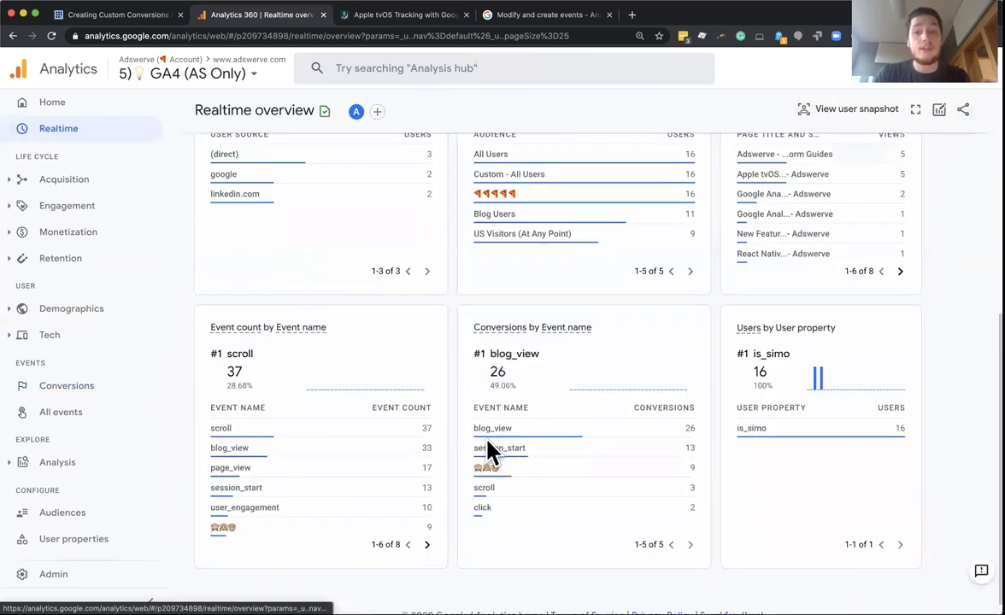
mouse_move(557, 427)
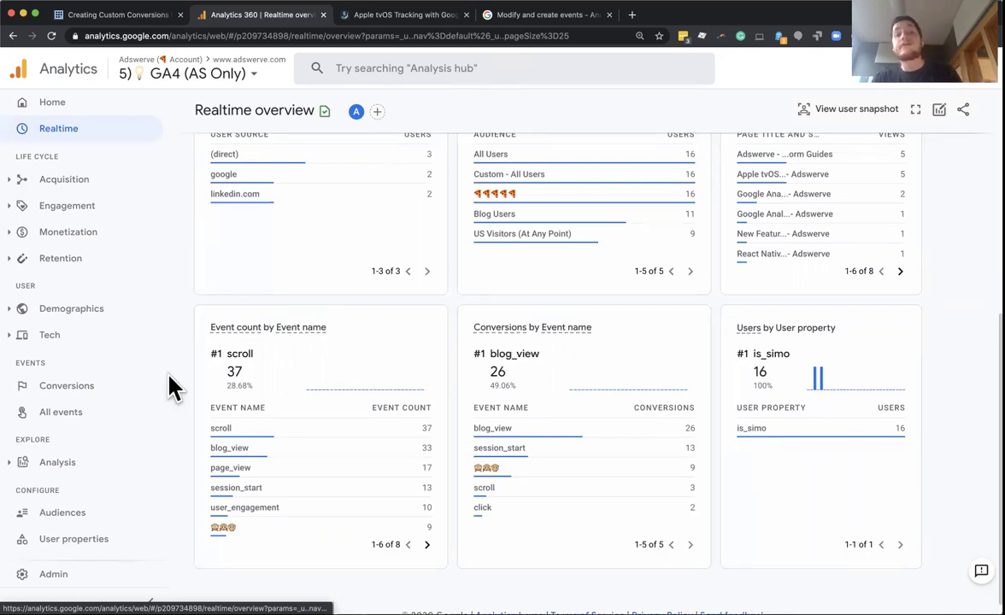
Open the overview of all events in the property.
click(39, 419)
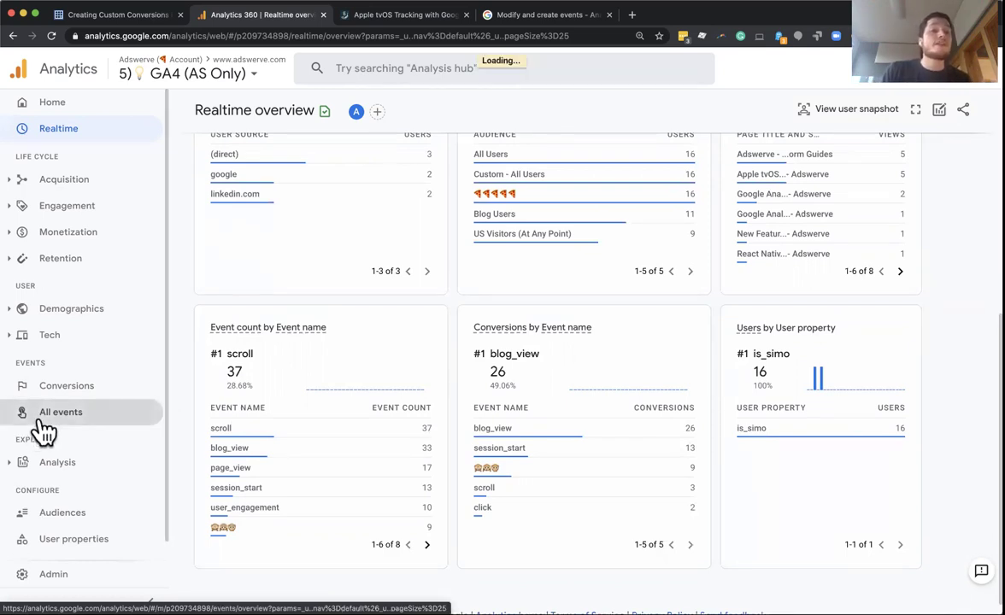